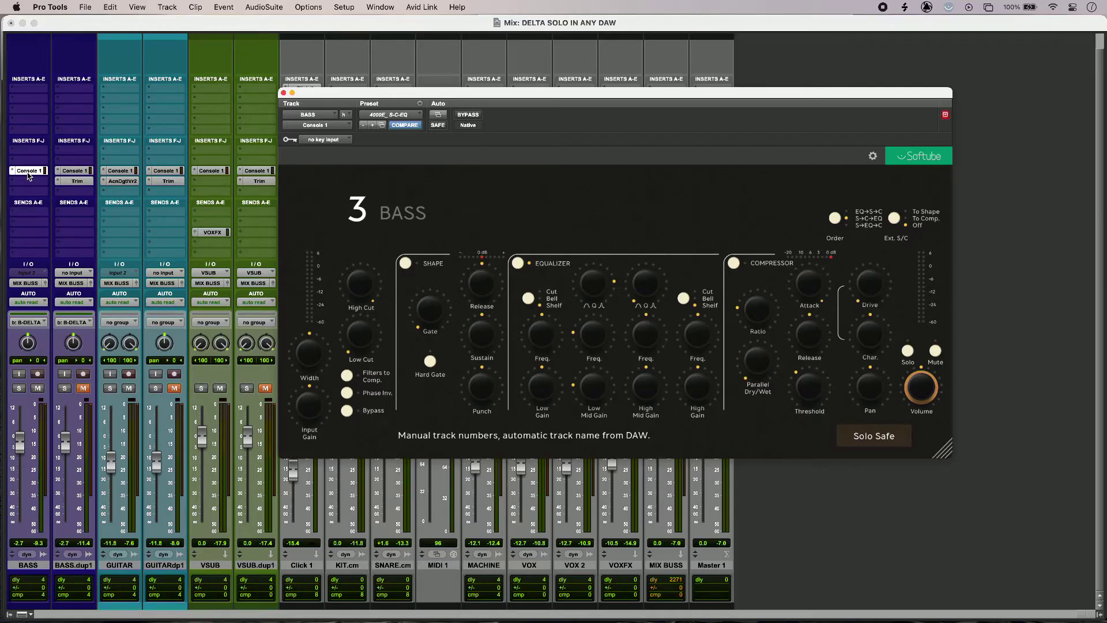
# Start playback and solo BASS together with BASS.dup1.
pyautogui.press('space')
pyautogui.click(23, 402)
pyautogui.press('space')
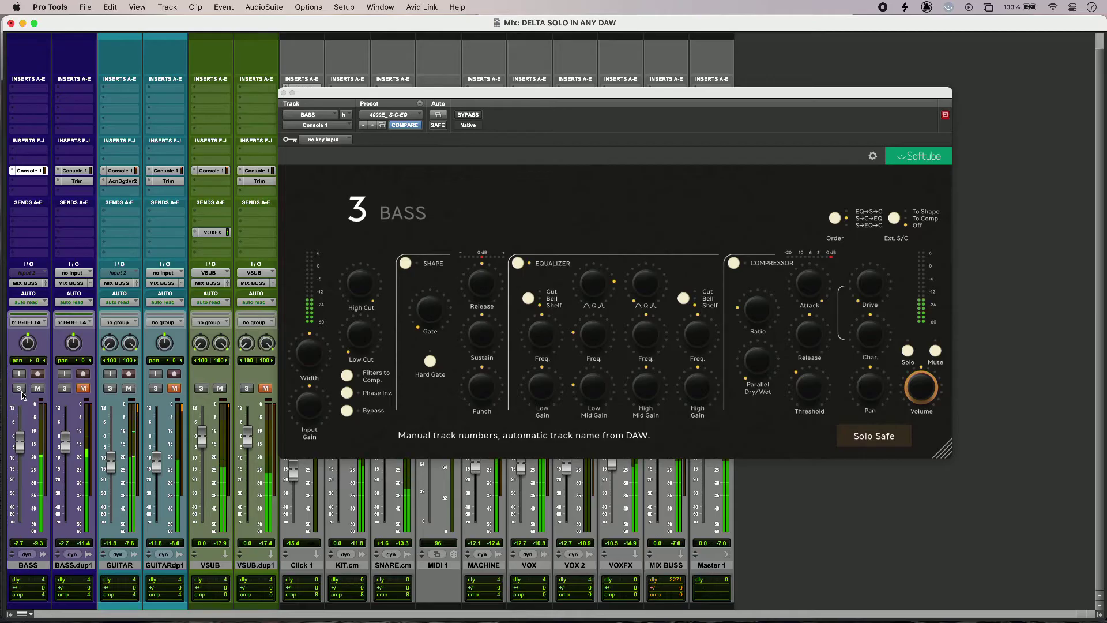
pyautogui.click(21, 391)
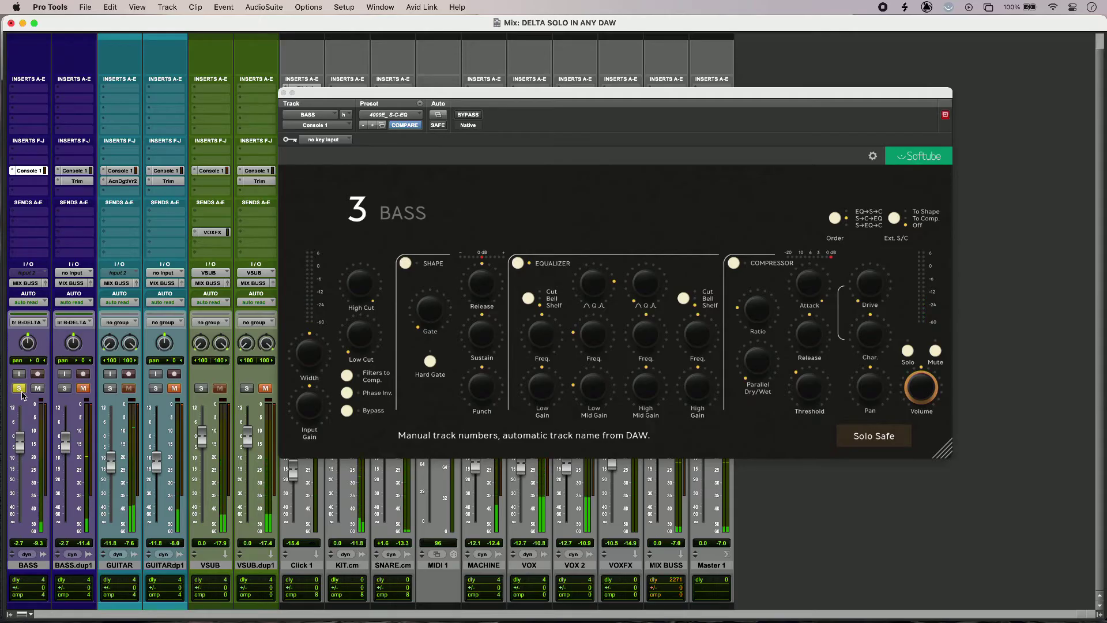
pyautogui.click(66, 388)
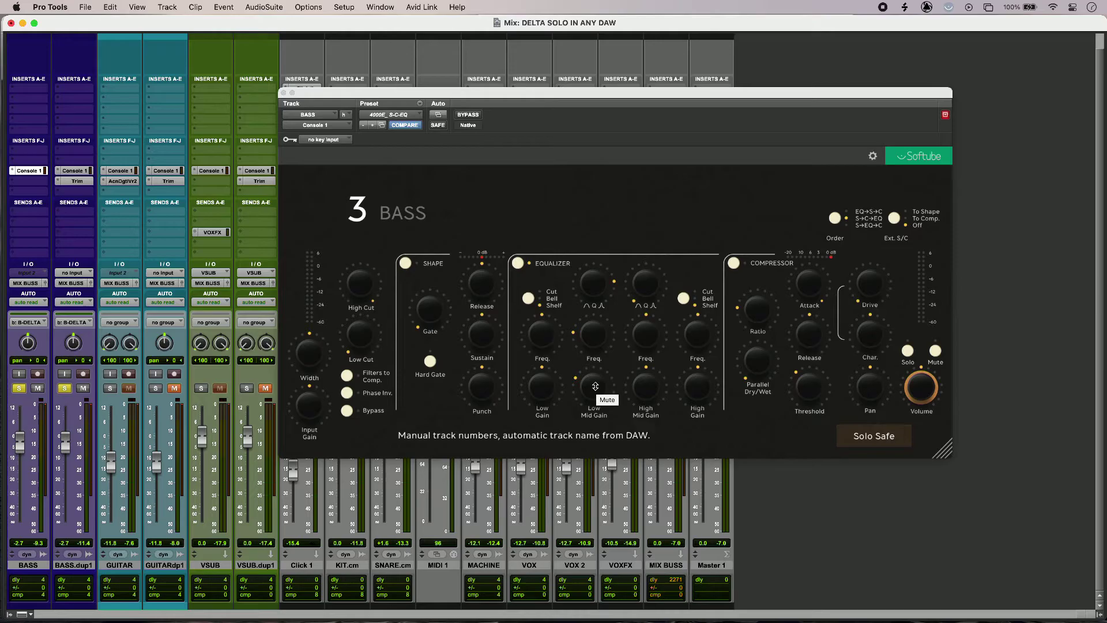
# In Console 1, raise the low-mid EQ gain, sweep the mid frequency up and back, and lower its Q.
pyautogui.click(594, 386)
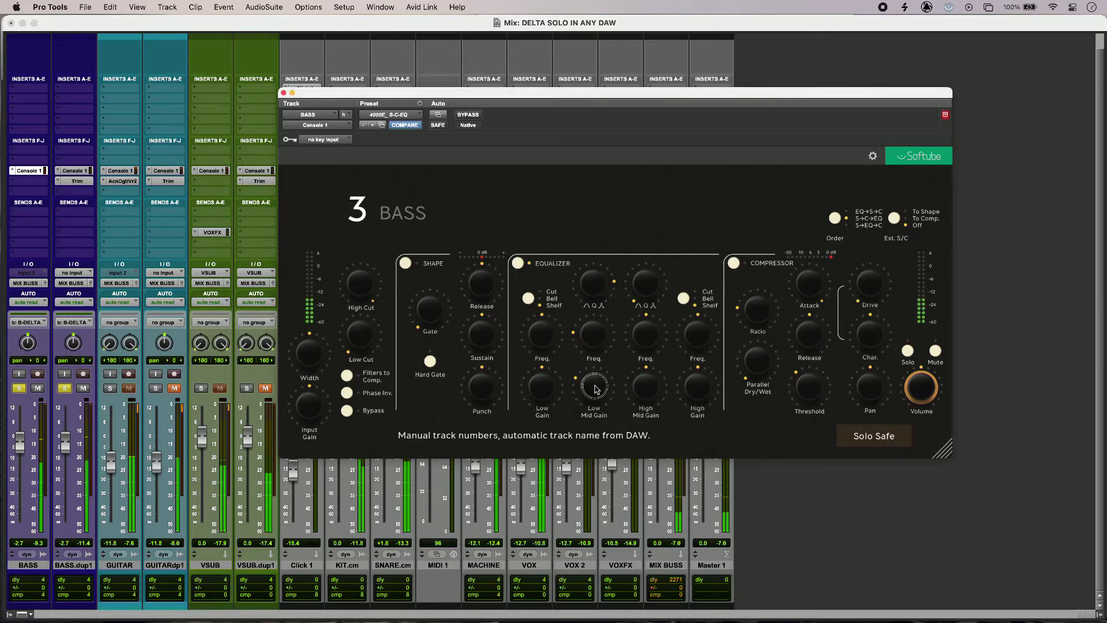
pyautogui.moveTo(596, 383)
pyautogui.mouseDown()
pyautogui.moveTo(598, 337)
pyautogui.moveTo(597, 404)
pyautogui.mouseUp()
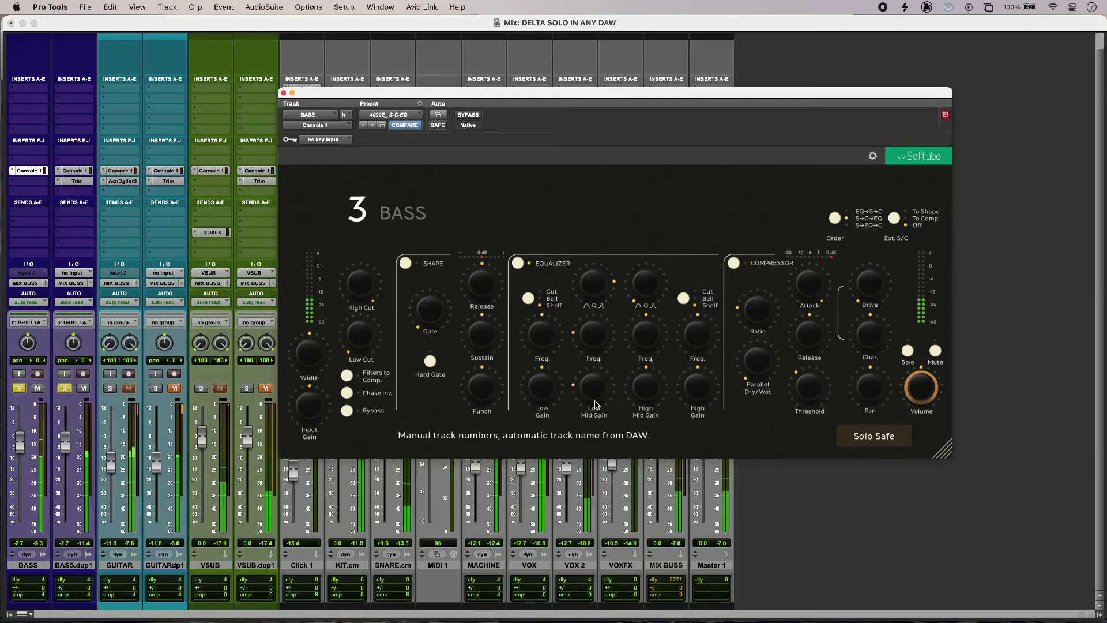
pyautogui.moveTo(592, 339); pyautogui.dragTo(603, 262)
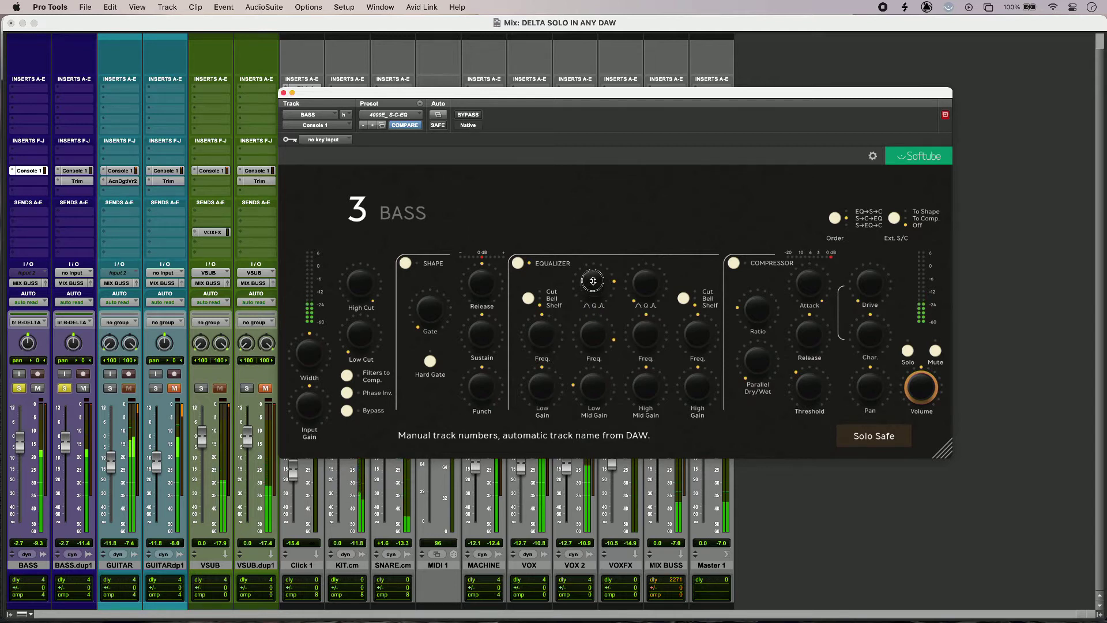
pyautogui.moveTo(600, 327); pyautogui.dragTo(591, 401)
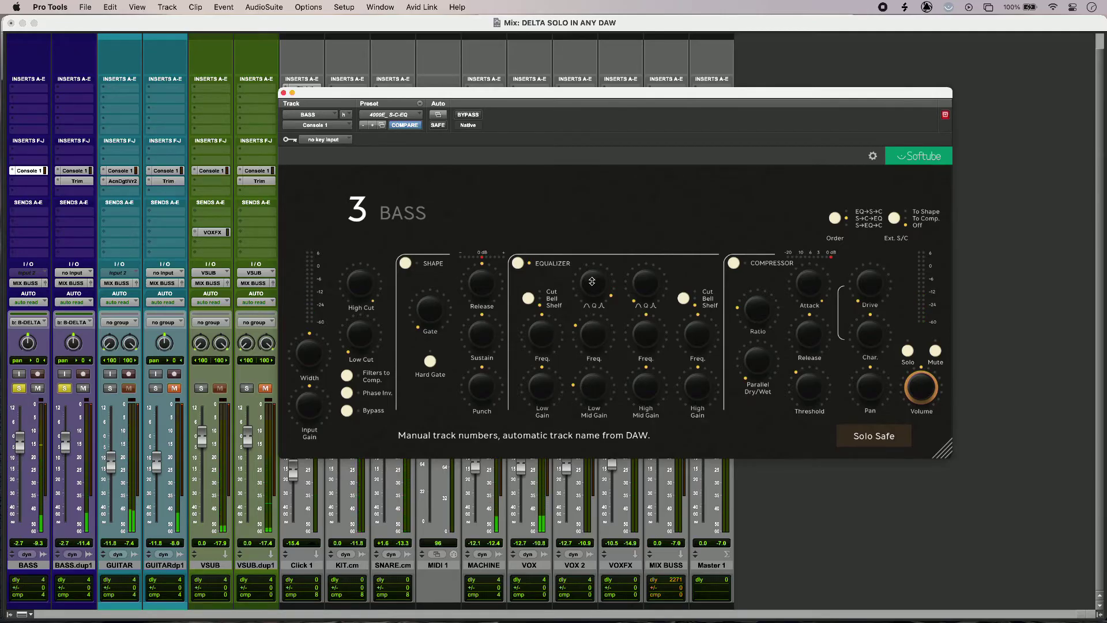
pyautogui.moveTo(593, 282); pyautogui.dragTo(593, 304)
# Open GUITAR's Verberate 2 reverb, solo GUITAR and GUITARdp1, play, and unmute GUITARdp1.
pyautogui.click(114, 391)
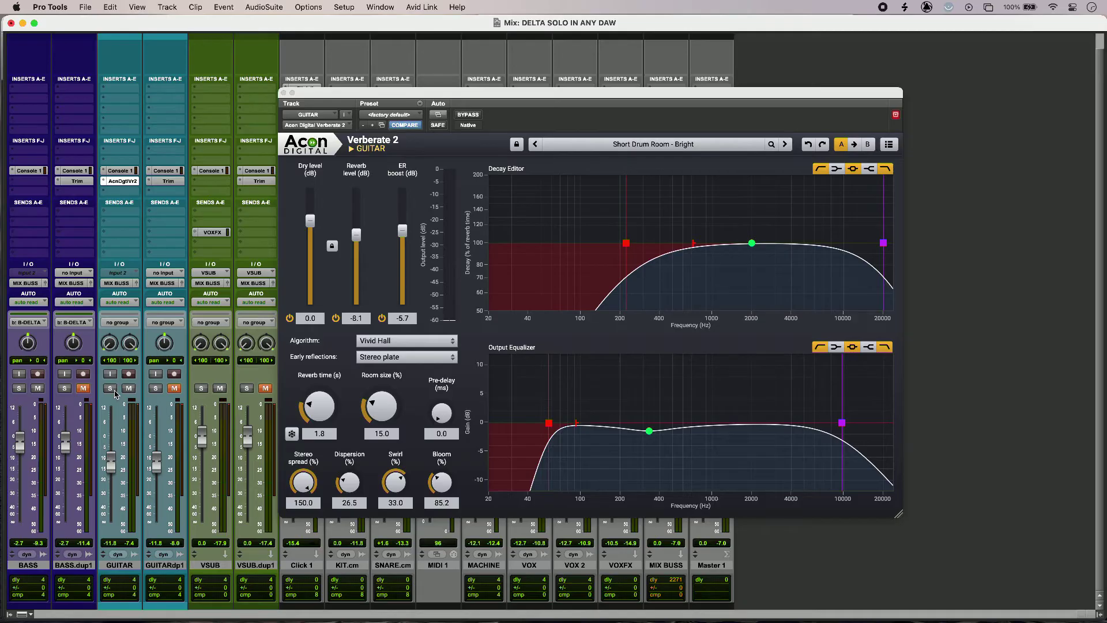
pyautogui.click(113, 390)
pyautogui.click(155, 388)
pyautogui.press('space')
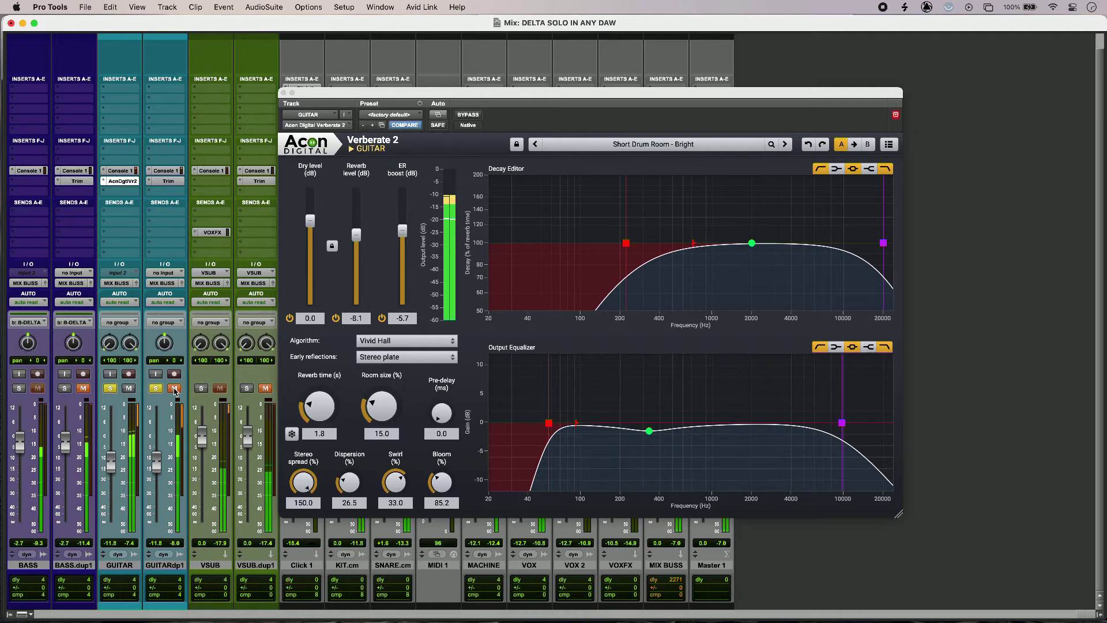
pyautogui.click(174, 388)
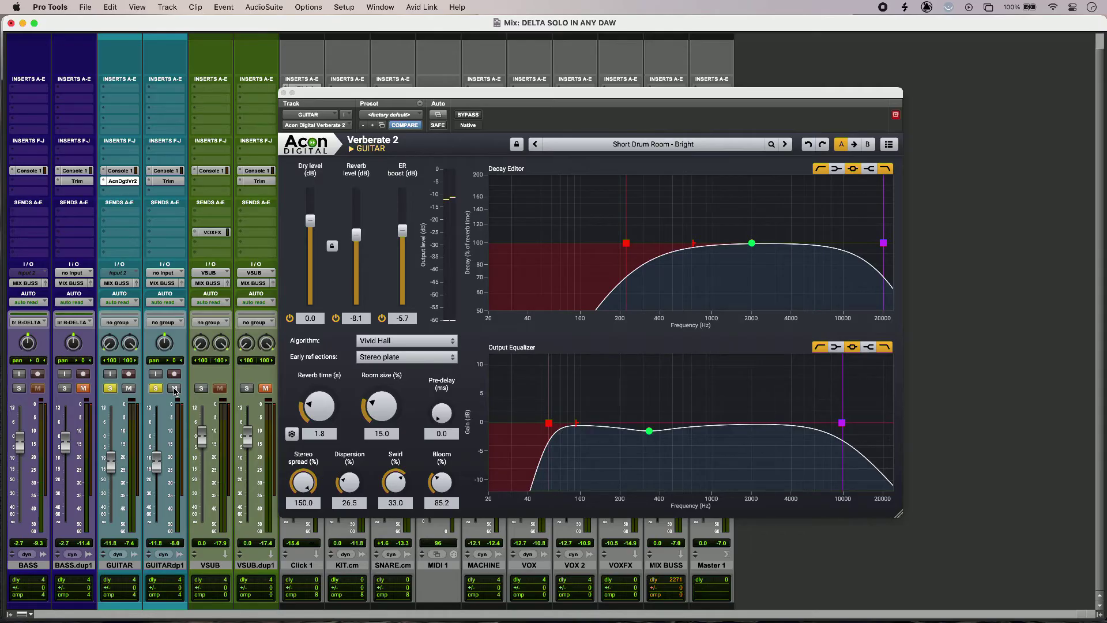
# Test a longer reverb time and return it to 1.8, cut stereo spread to 112.8, unsolo GUITARdp1, and replay.
pyautogui.moveTo(318, 404); pyautogui.dragTo(339, 349)
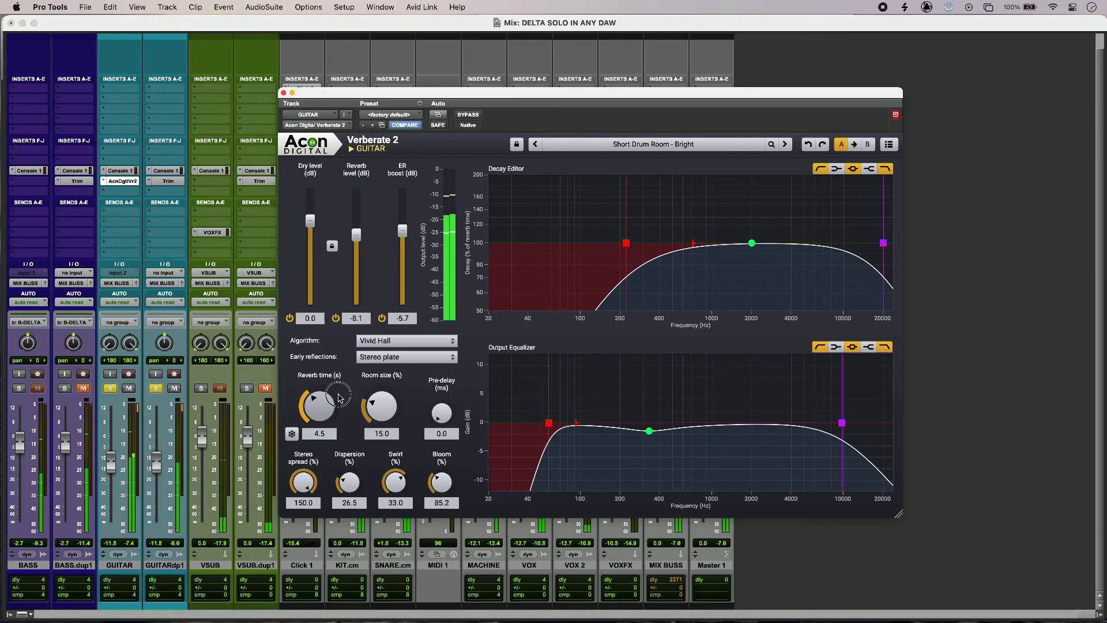
pyautogui.moveTo(338, 398); pyautogui.dragTo(336, 410)
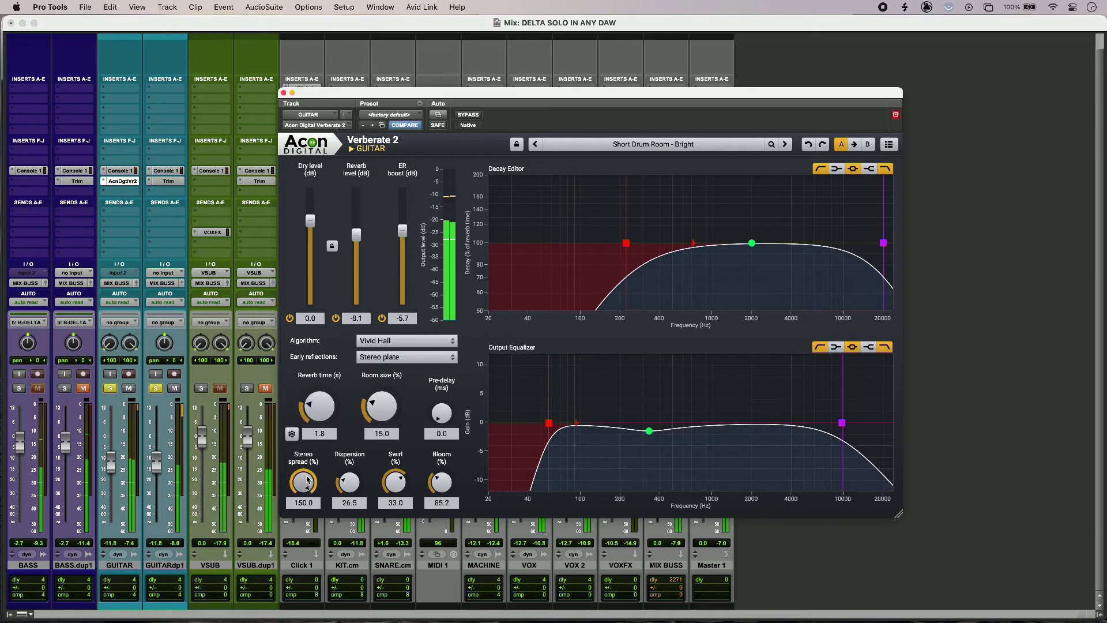
pyautogui.moveTo(307, 478); pyautogui.dragTo(303, 515)
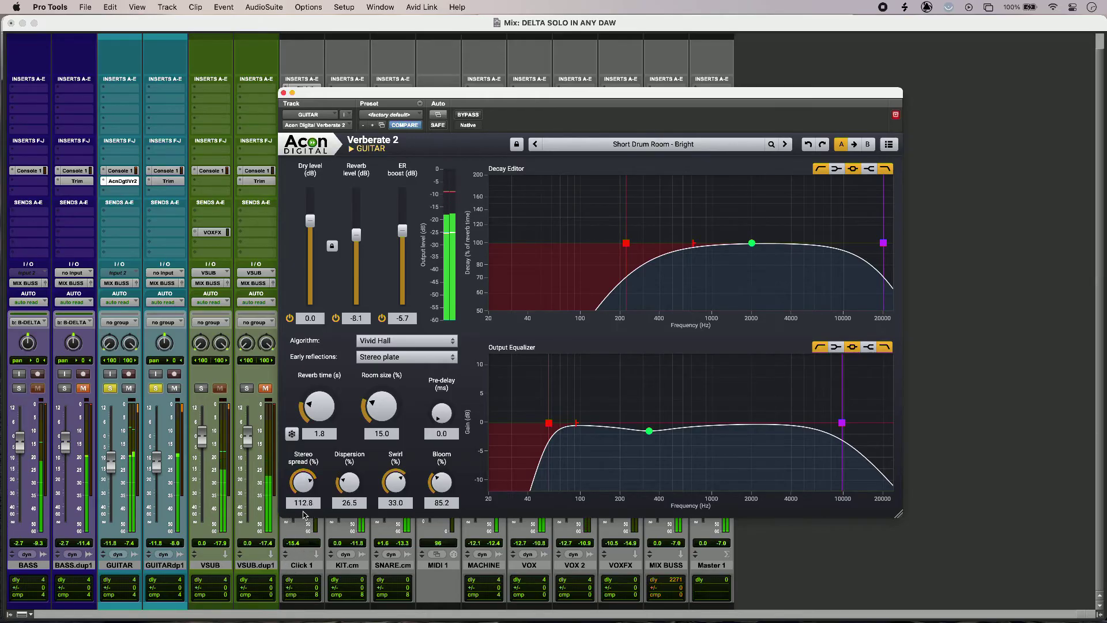
pyautogui.click(157, 389)
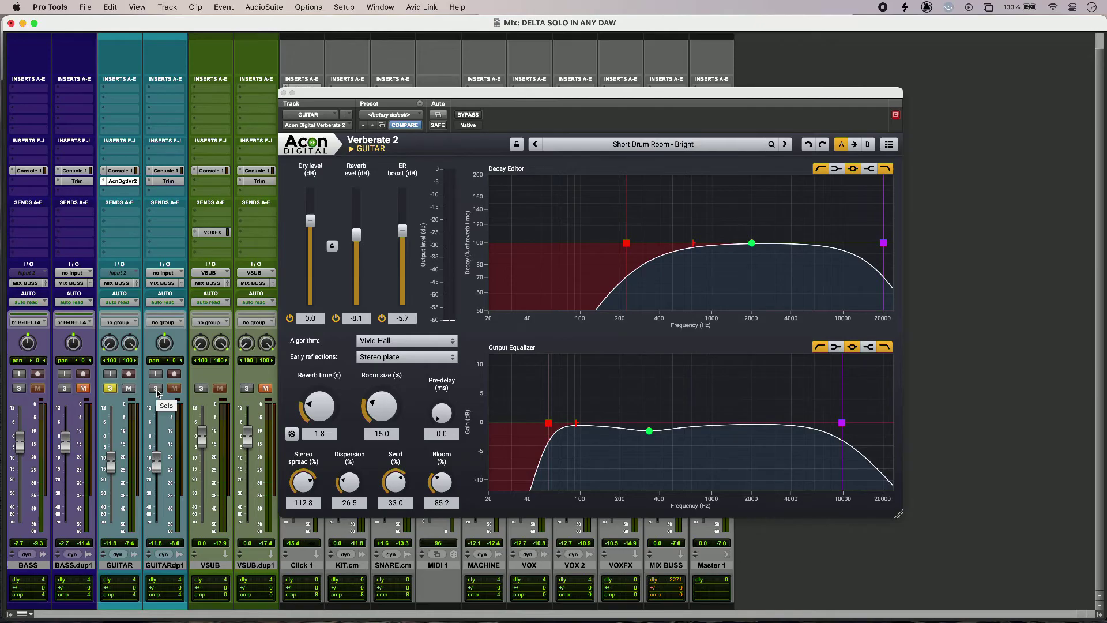
pyautogui.press('space')
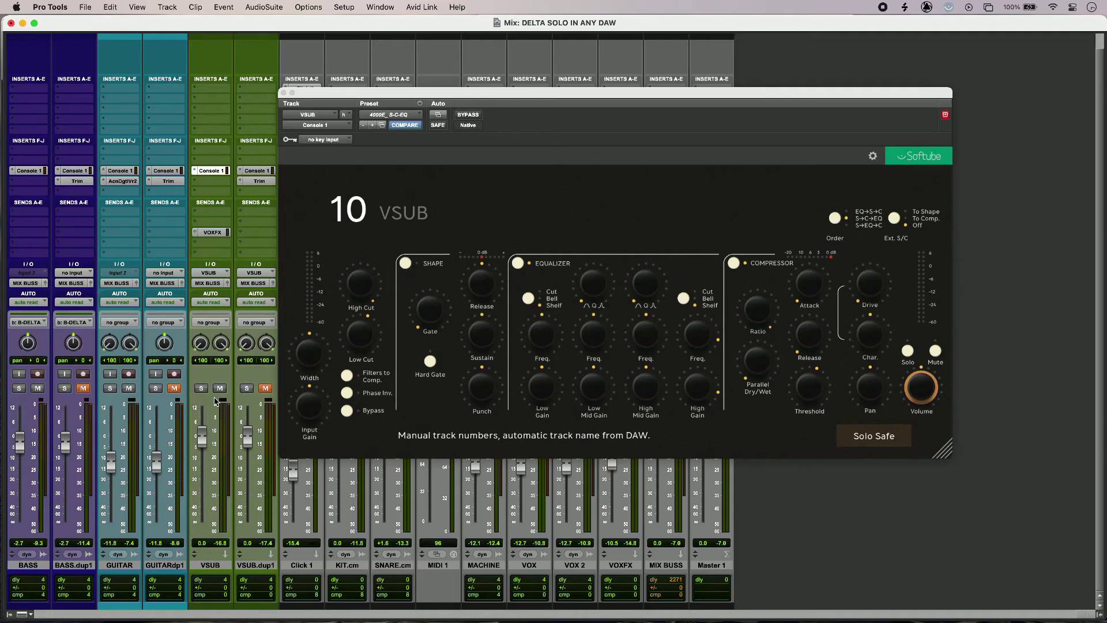
# Solo VSUB and VSUB.dup1 together and restart playback to hear their difference.
pyautogui.press('space')
pyautogui.click(200, 388)
pyautogui.click(247, 388)
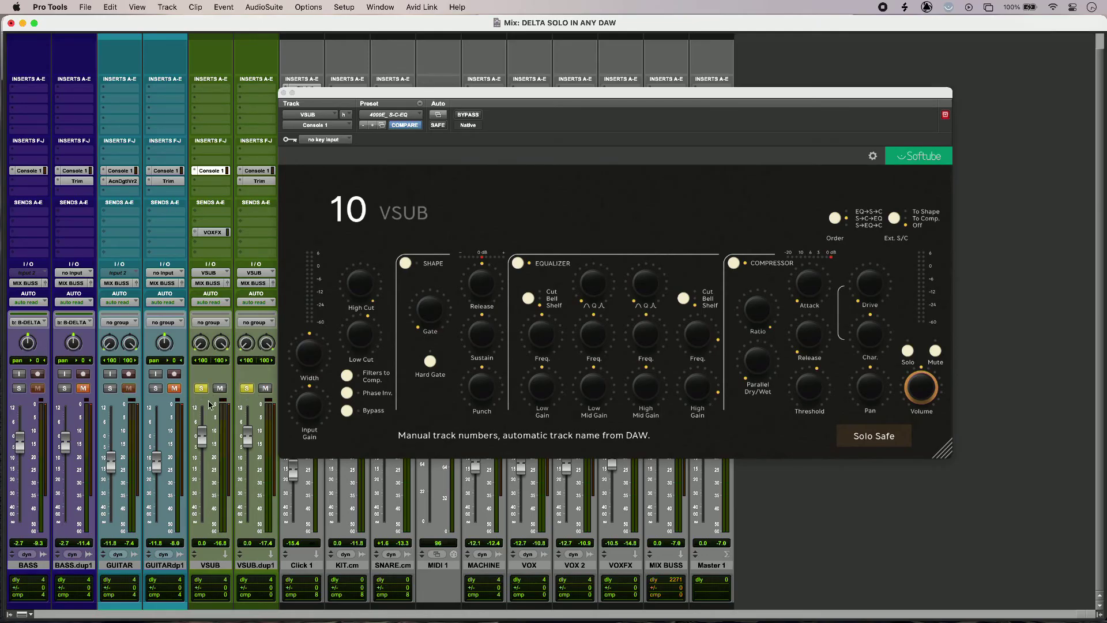
pyautogui.press('space')
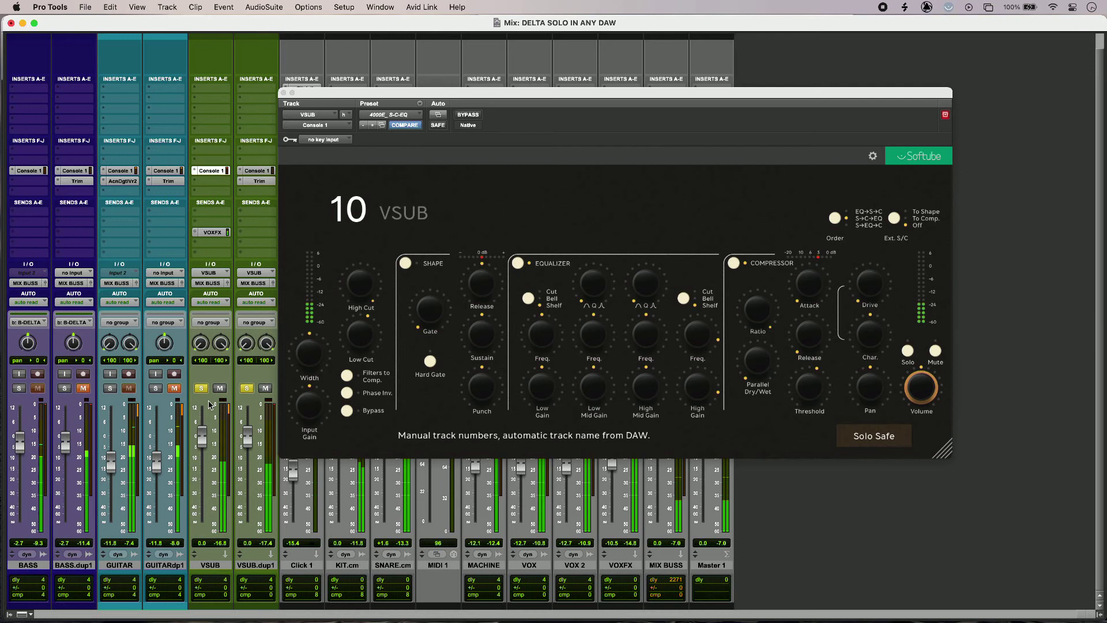
# Stop playback and turn up the compressor Release on the VSUB Console 1 strip.
pyautogui.press('space')
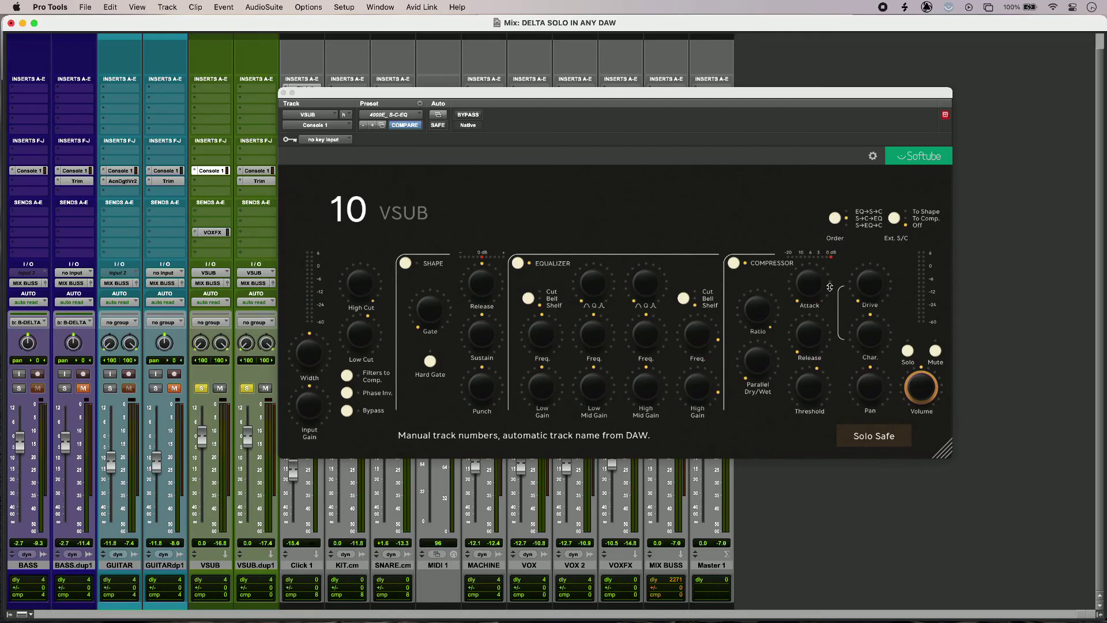
pyautogui.click(814, 284)
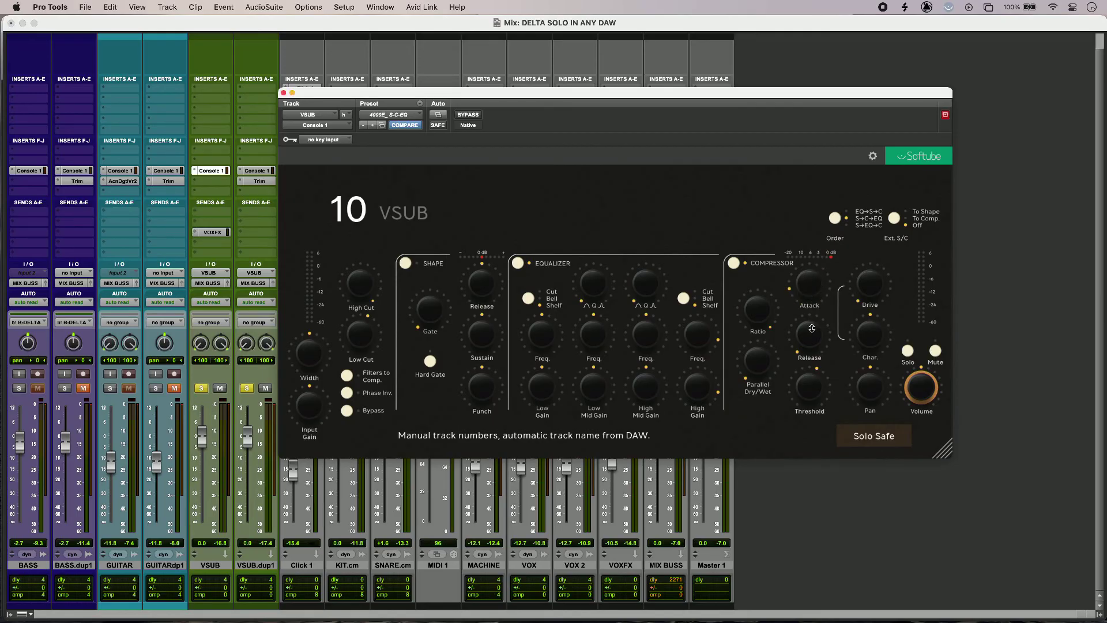
pyautogui.moveTo(811, 328); pyautogui.dragTo(811, 280)
# Mute VSUB.dup1, unsolo VSUB.dup1 and VSUB, and briefly mute then unmute VSUB.
pyautogui.click(264, 389)
pyautogui.click(247, 388)
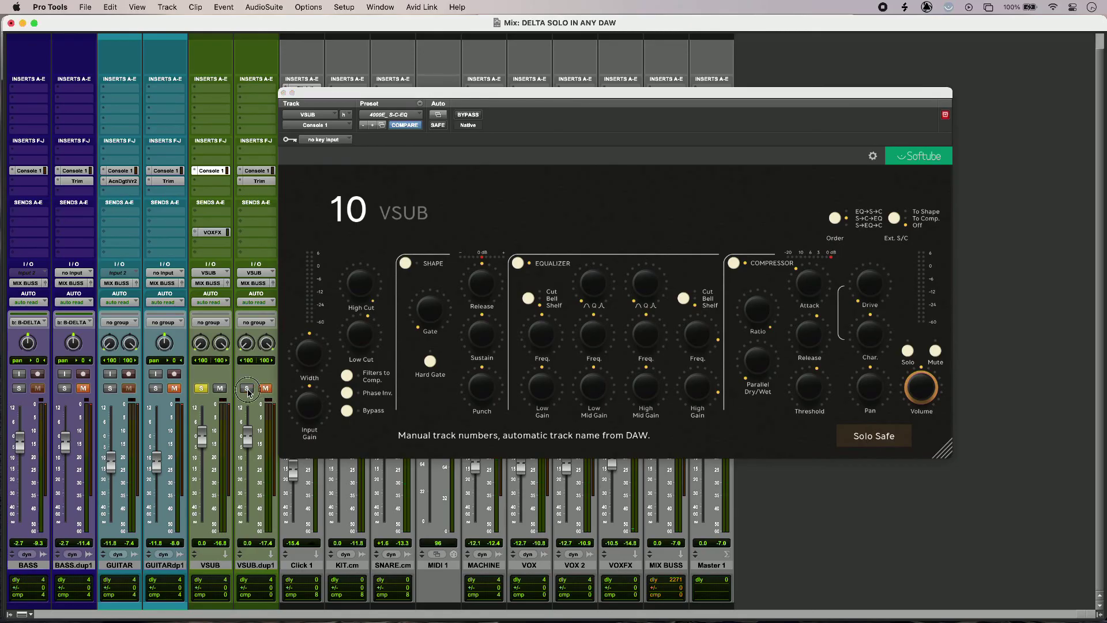
pyautogui.click(201, 387)
pyautogui.click(220, 389)
pyautogui.click(220, 389)
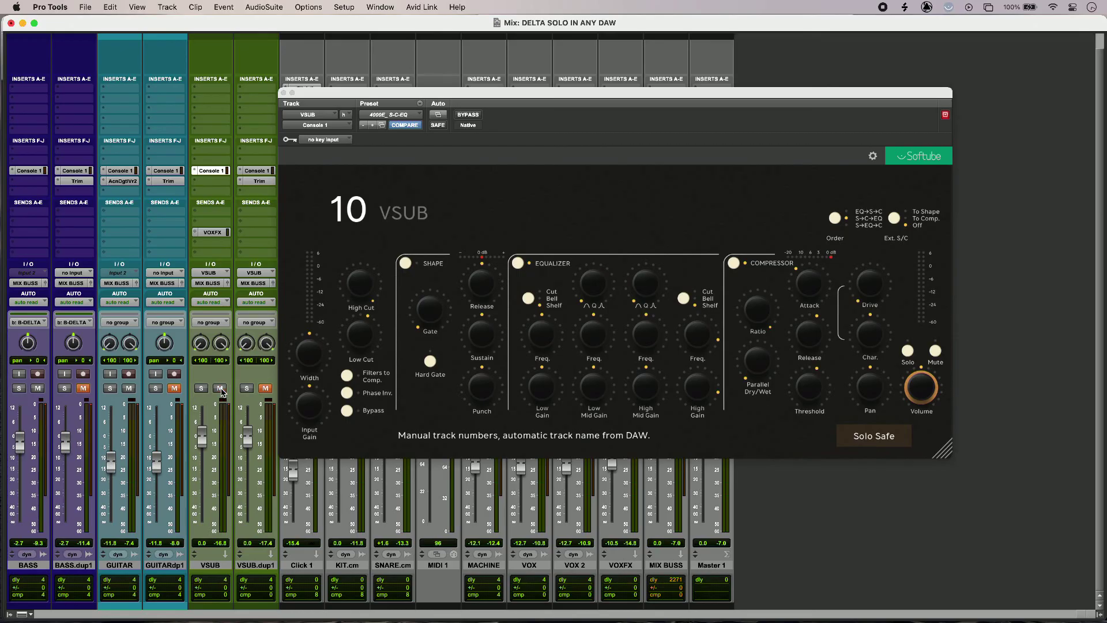